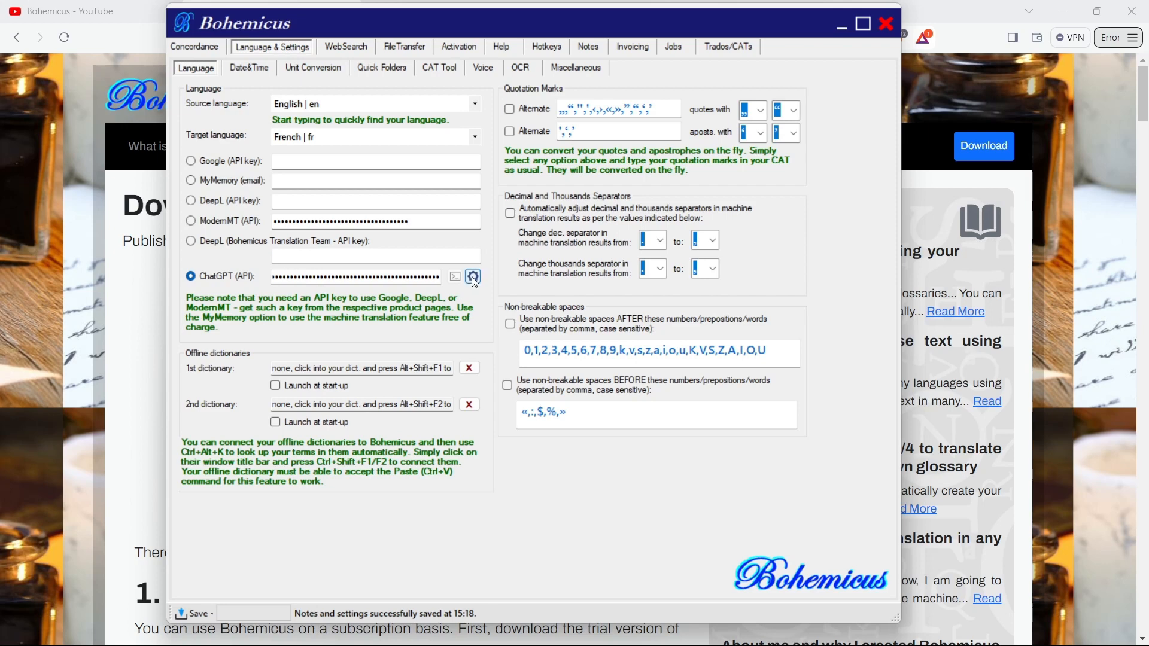
# Open the settings of the ChatGPT translation engine and check the engine choices, keeping gpt-4.
pyautogui.click(473, 277)
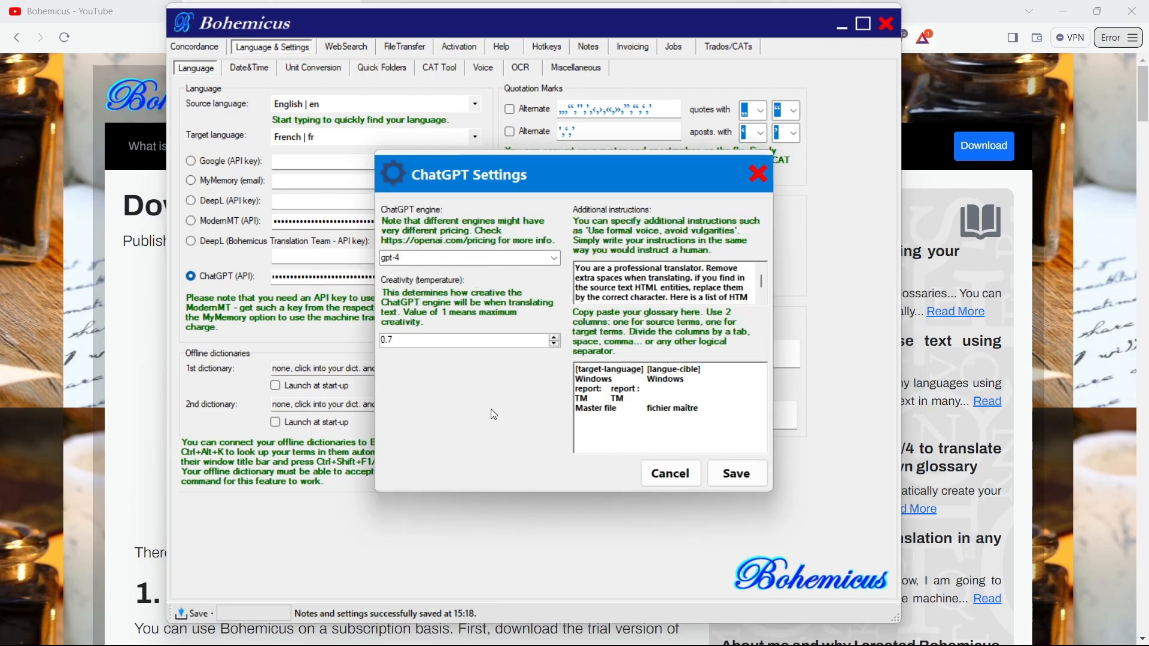
pyautogui.click(556, 259)
pyautogui.click(556, 260)
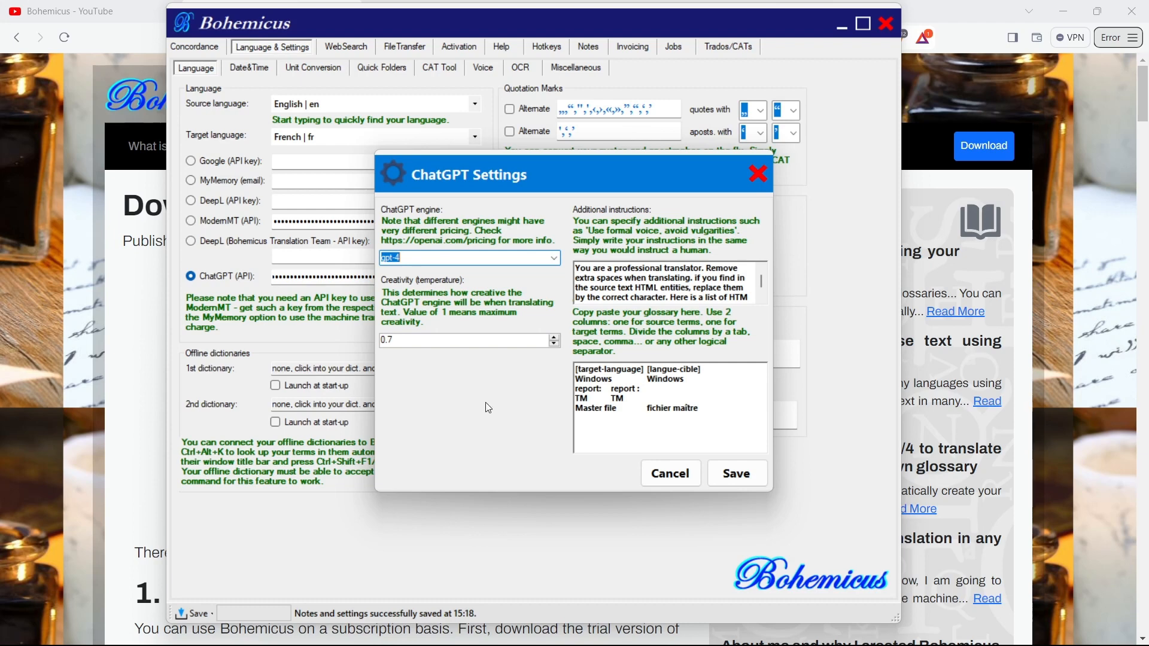
# Switch to Notepad and review the glossary terms and the HTML entity replacement list against the ChatGPT settings.
pyautogui.click(787, 634)
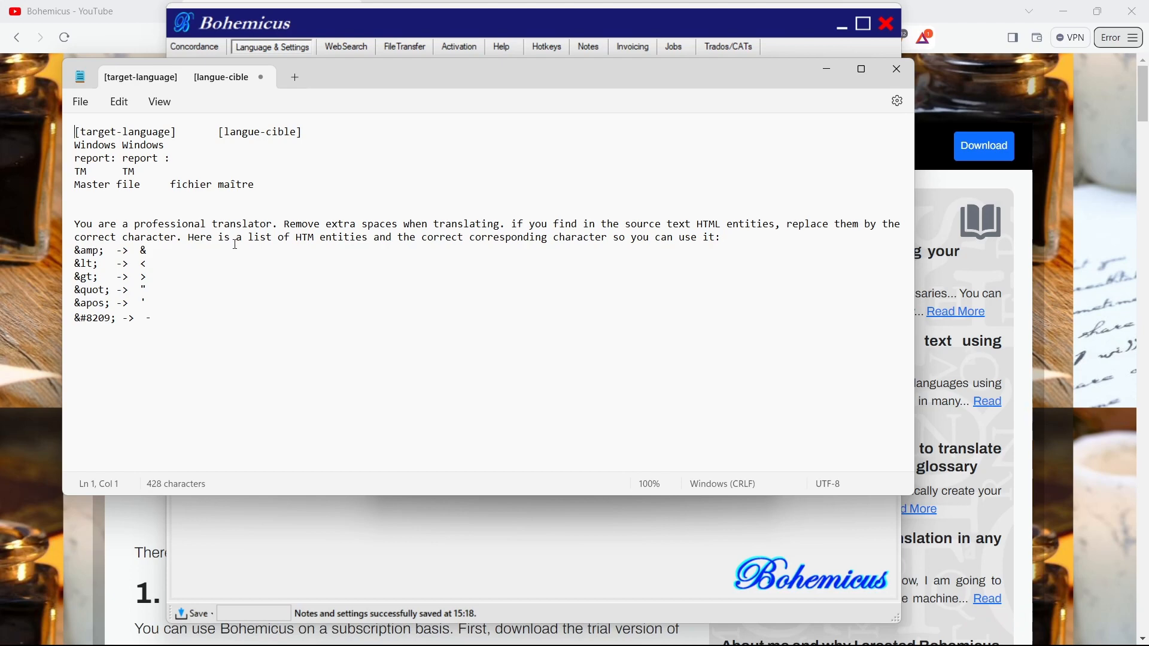
pyautogui.moveTo(269, 184); pyautogui.dragTo(65, 125)
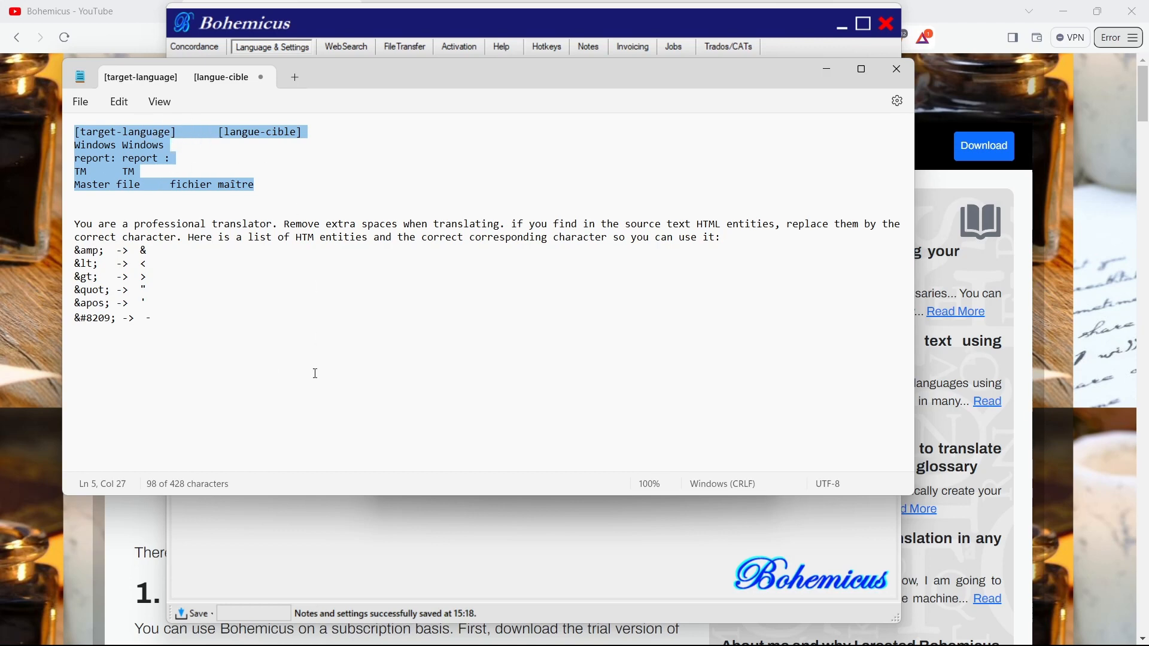
pyautogui.click(400, 550)
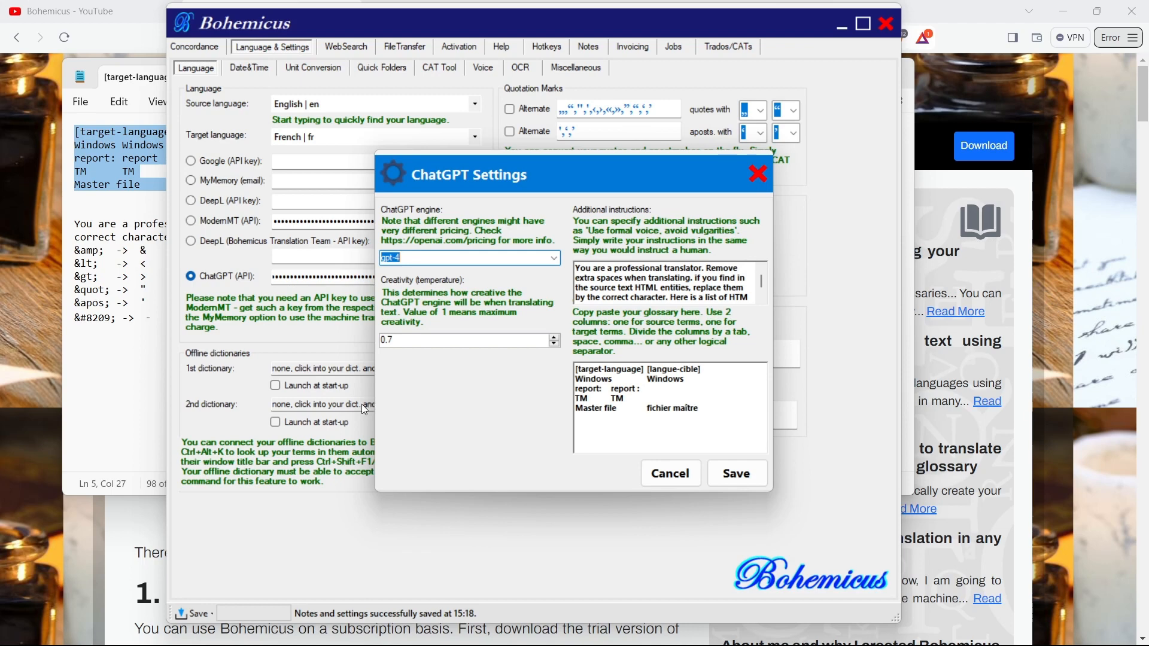
pyautogui.click(117, 395)
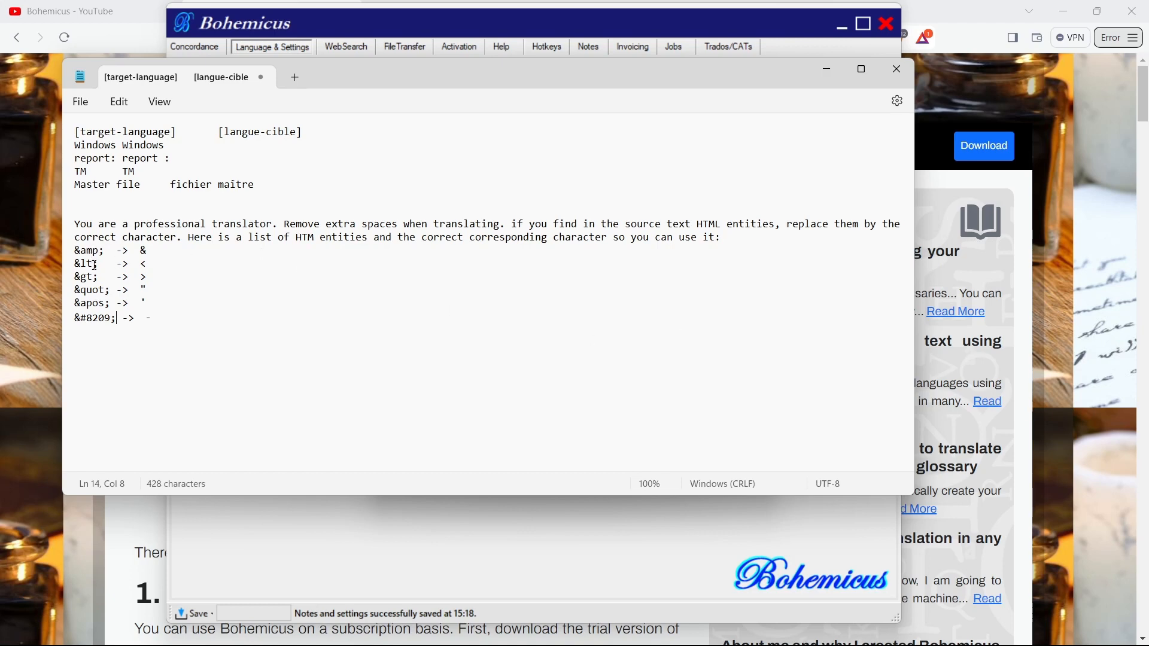
pyautogui.moveTo(74, 264); pyautogui.dragTo(104, 264)
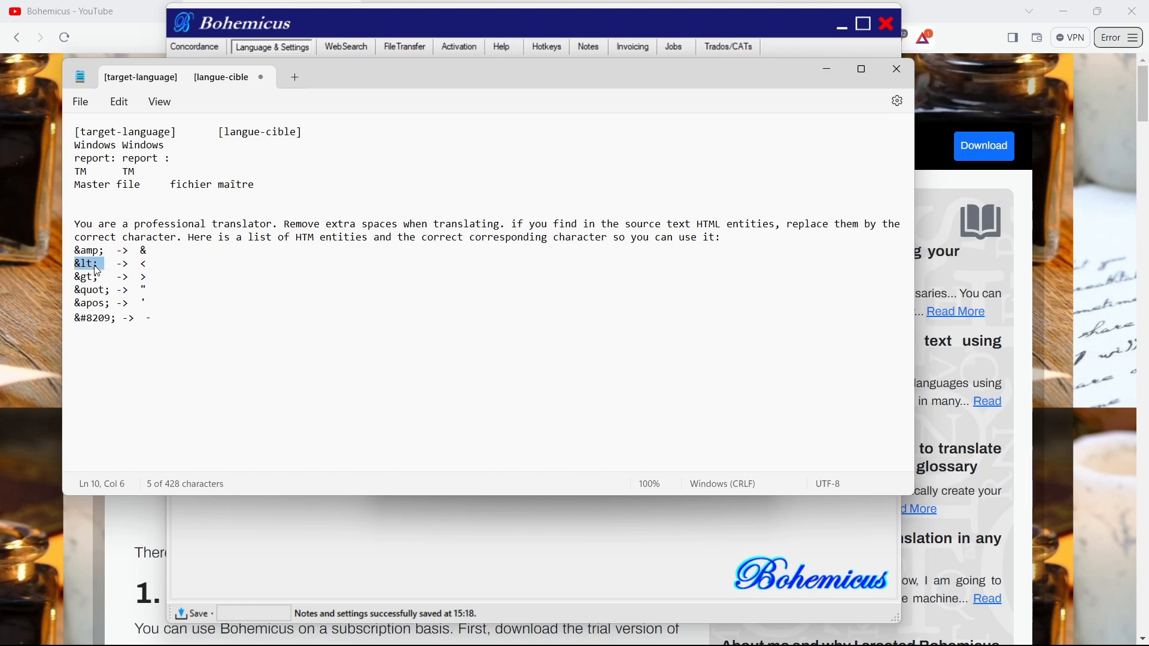
pyautogui.moveTo(149, 266); pyautogui.dragTo(143, 270)
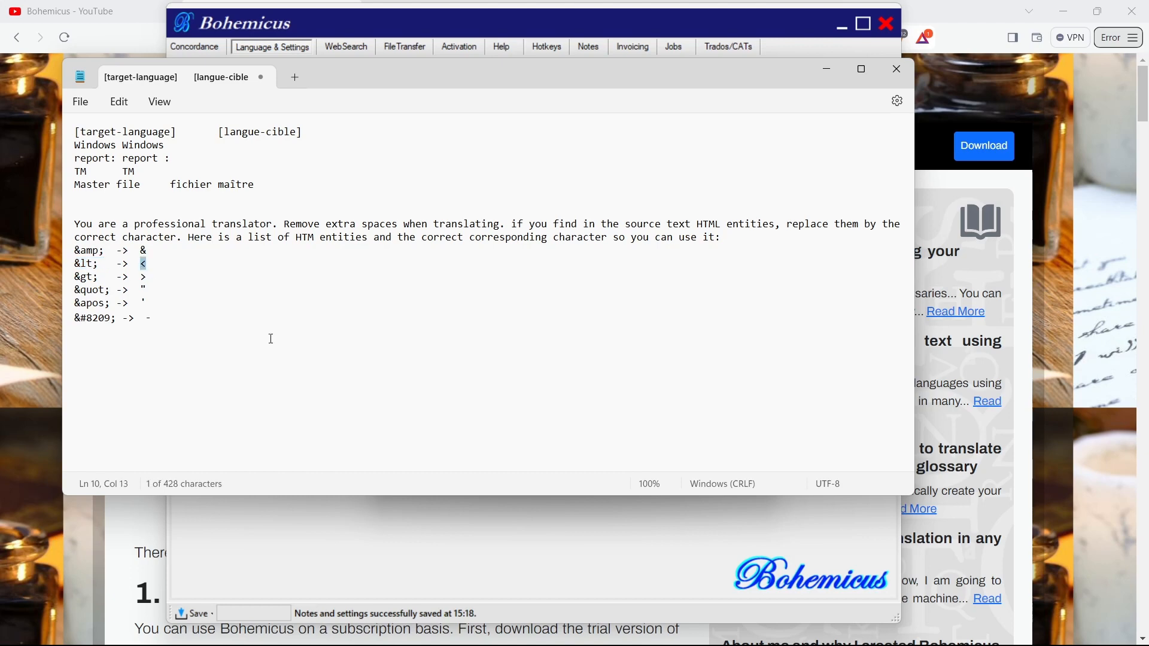
# Correct "HTM entities" to "HTML entities" in the Notepad instructions, and save the ChatGPT settings in Bohemicus.
pyautogui.click(375, 398)
pyautogui.click(318, 239)
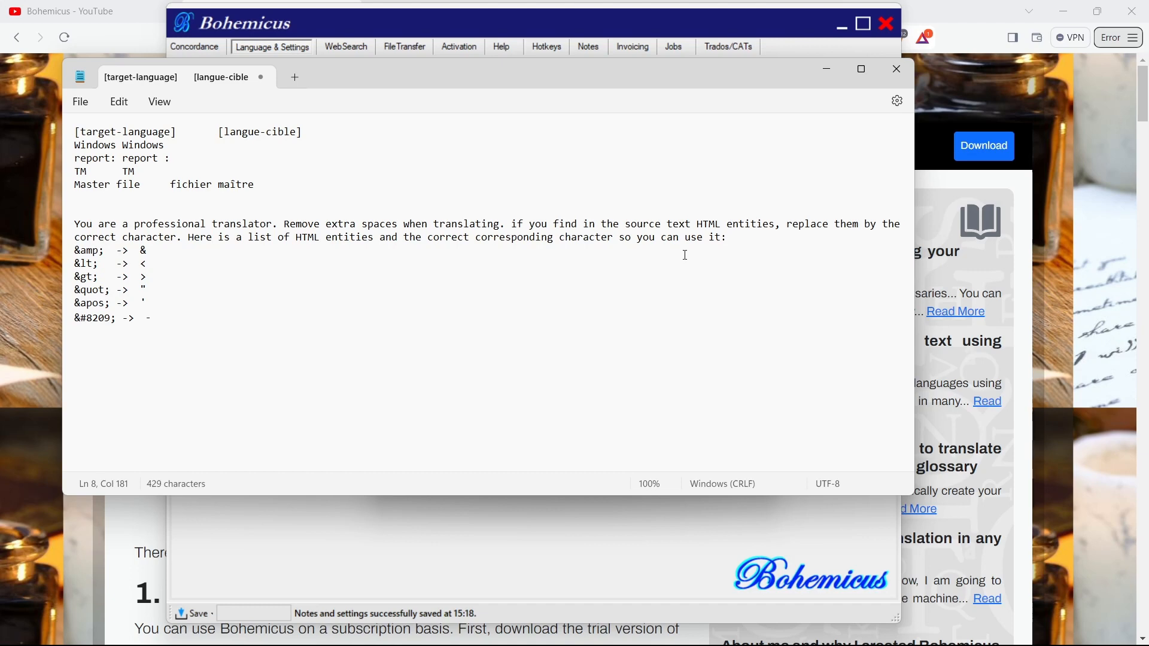
pyautogui.click(486, 543)
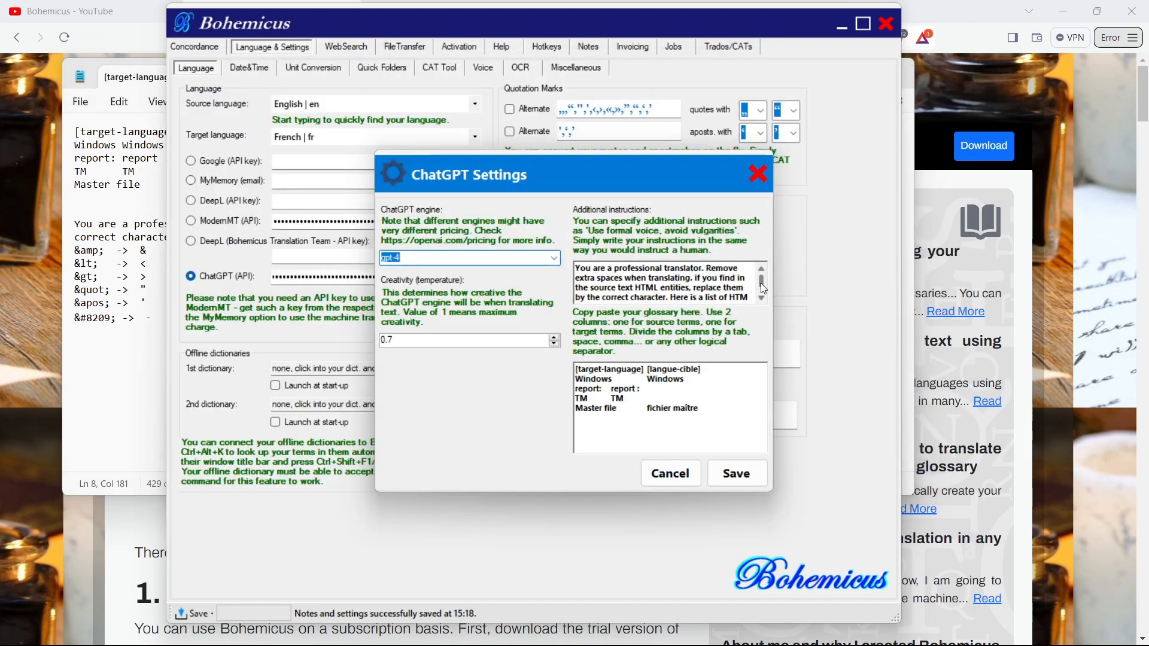
pyautogui.moveTo(760, 282)
pyautogui.mouseDown()
pyautogui.moveTo(760, 264)
pyautogui.moveTo(758, 300)
pyautogui.moveTo(762, 276)
pyautogui.mouseUp()
pyautogui.click(733, 479)
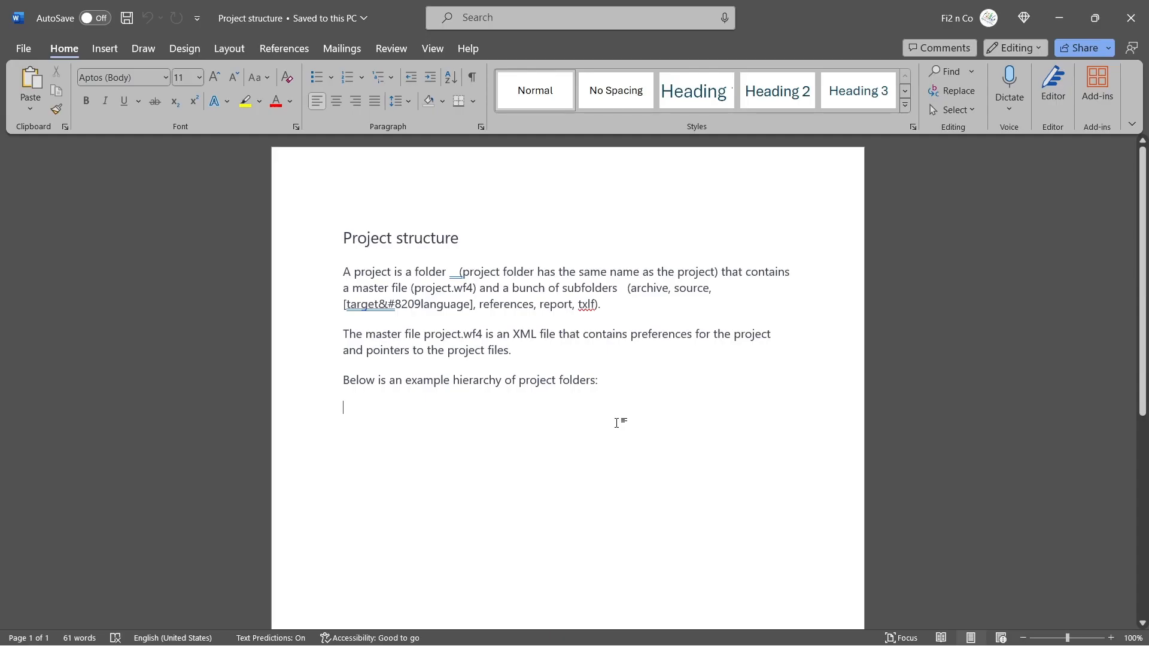
# Examine the extra spaces in the first body paragraph of the Project structure Word document, with formatting marks shown.
pyautogui.click(1110, 638)
pyautogui.click(1111, 638)
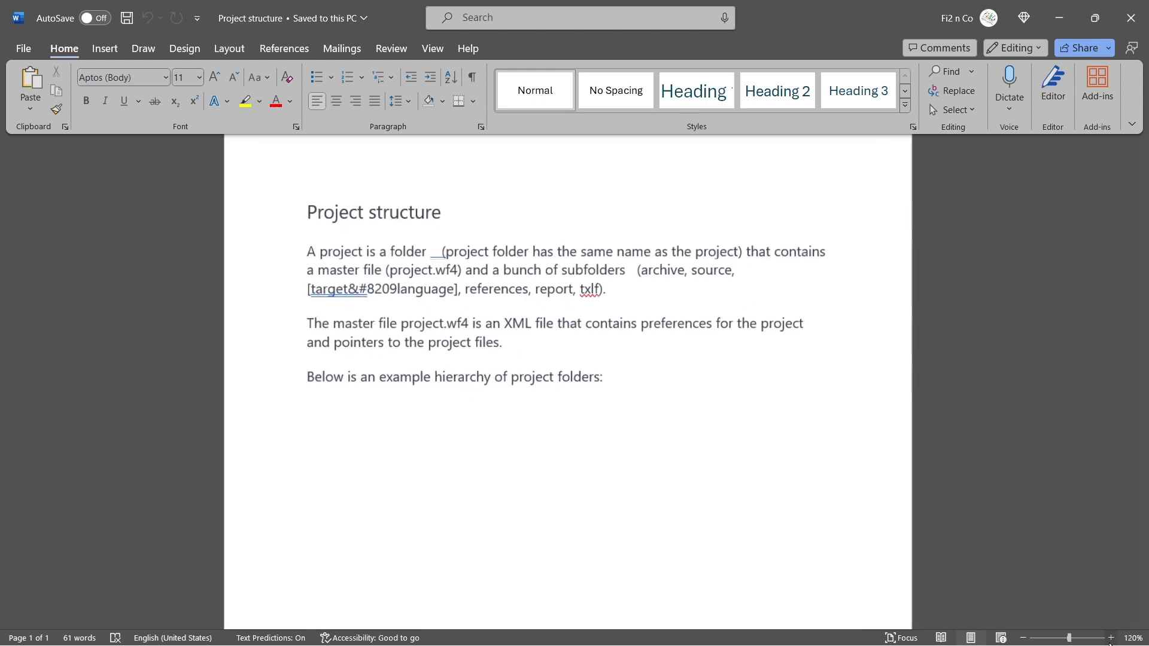
pyautogui.click(1111, 638)
pyautogui.click(1111, 638)
pyautogui.click(1110, 638)
pyautogui.scroll(2, 837, 494)
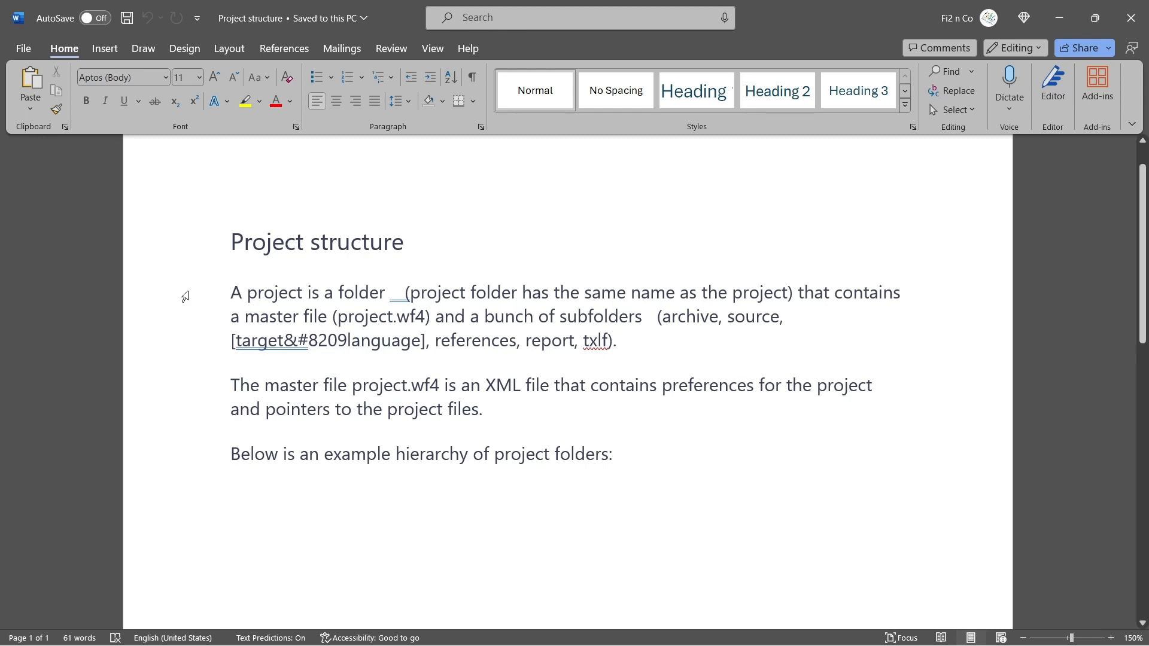
pyautogui.click(399, 293)
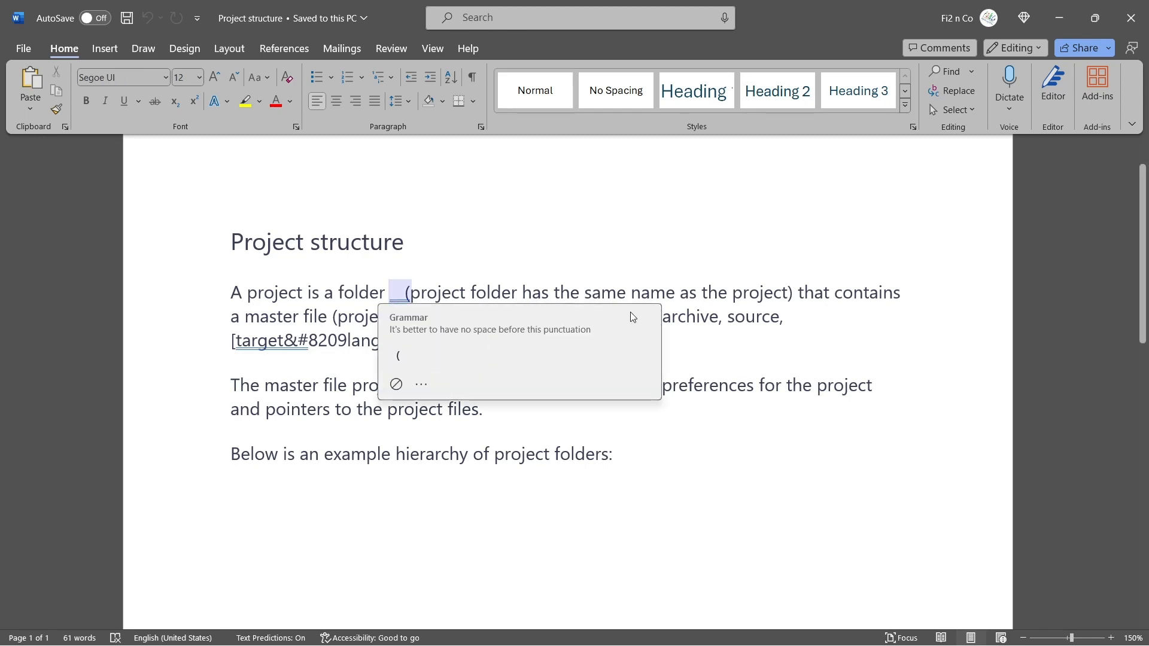
pyautogui.click(741, 298)
pyautogui.click(648, 321)
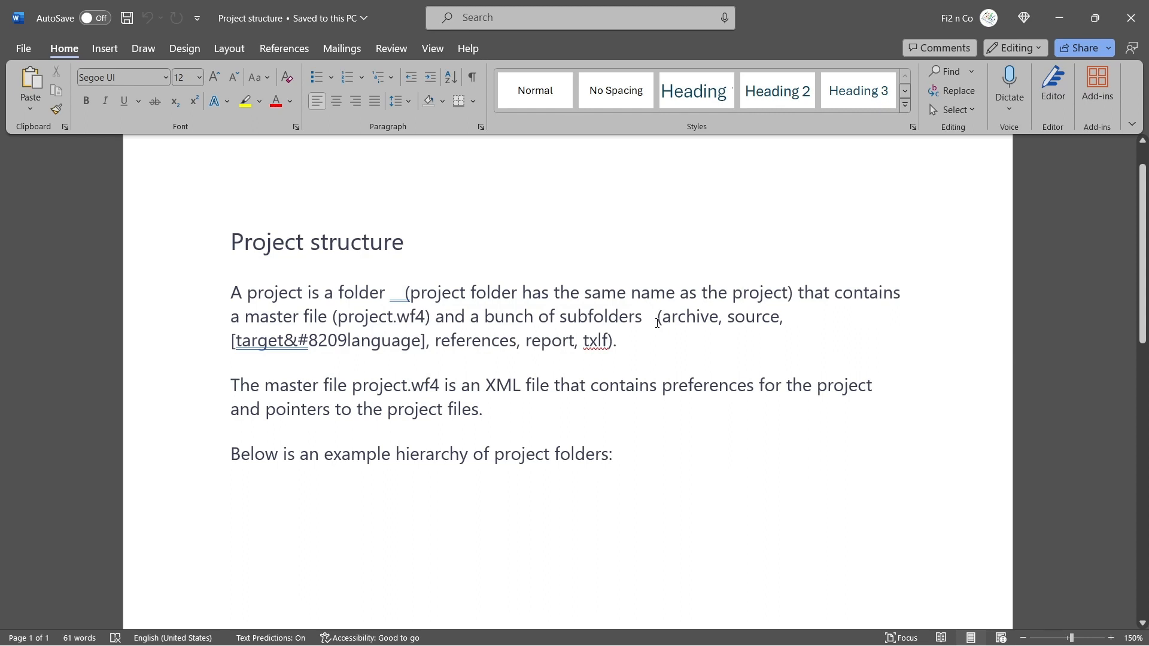
pyautogui.moveTo(657, 323); pyautogui.dragTo(560, 317)
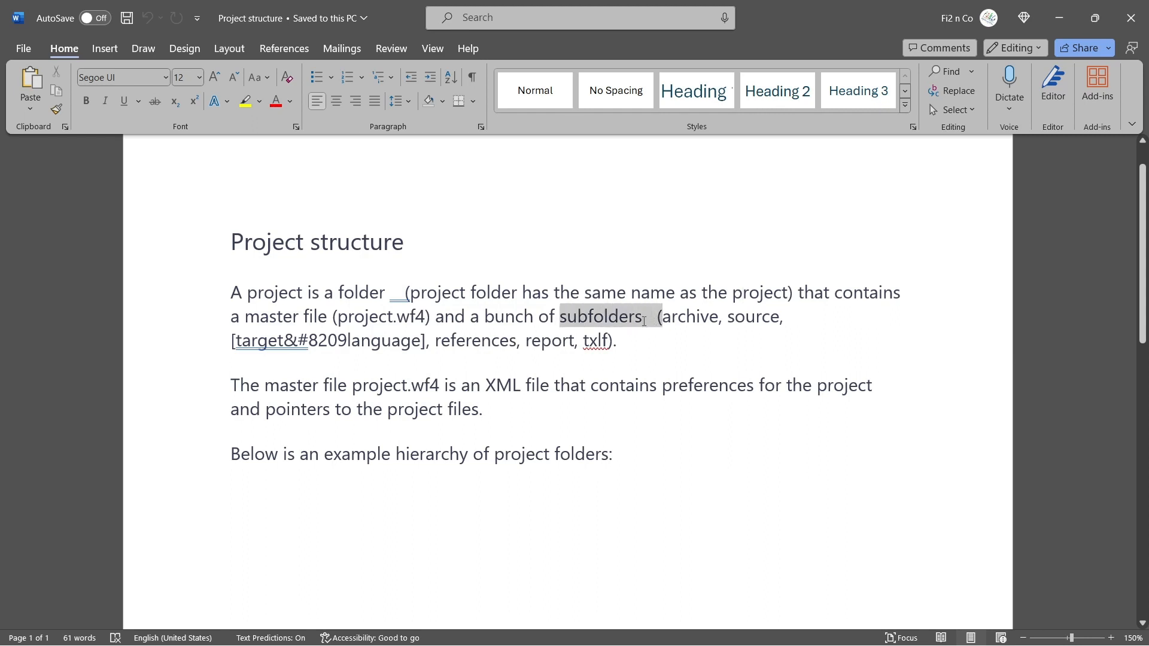
pyautogui.click(472, 82)
pyautogui.click(746, 439)
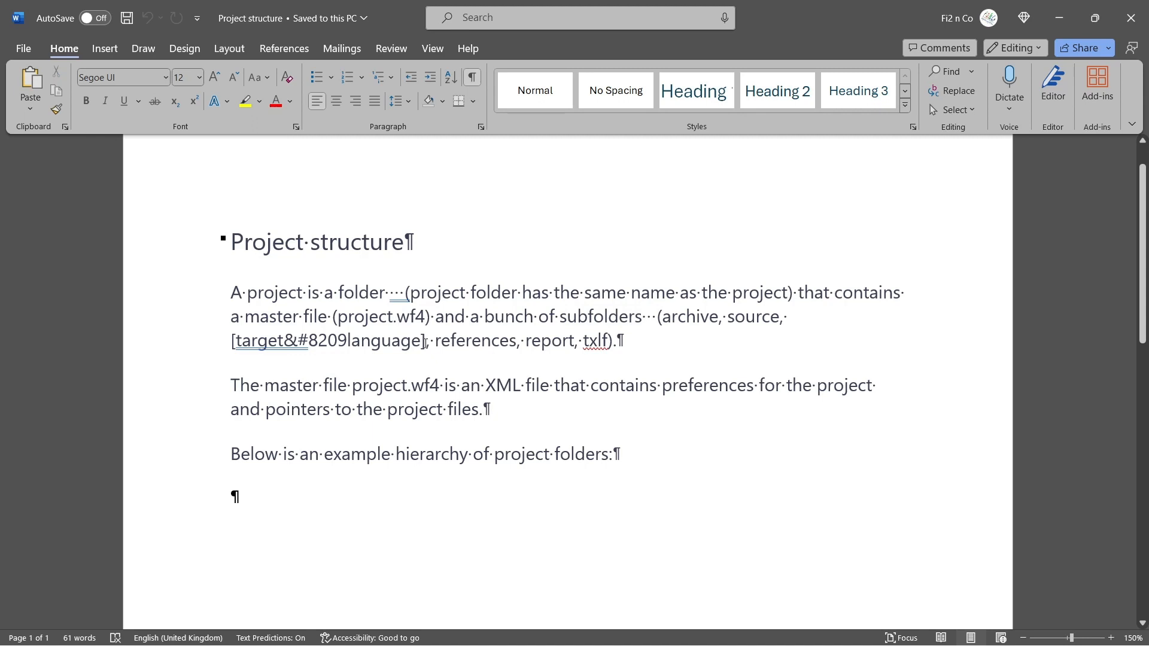
# Examine the HTML entity inside [target&#8209language] in the first paragraph, and hide the formatting marks.
pyautogui.moveTo(424, 343); pyautogui.dragTo(232, 341)
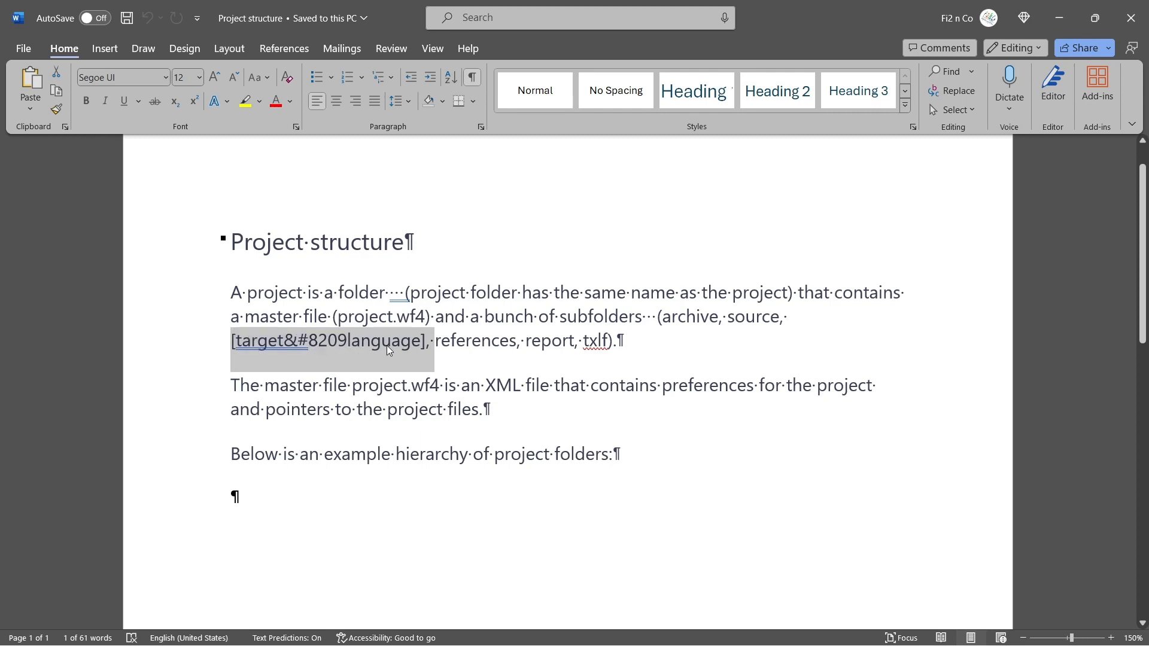
pyautogui.click(346, 342)
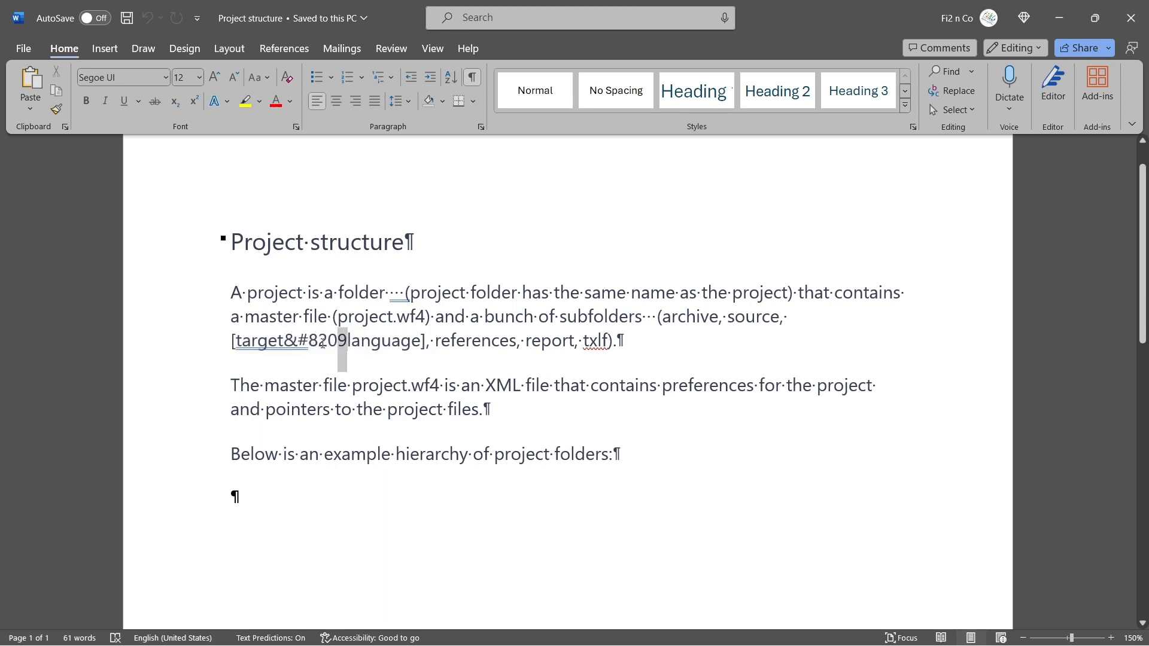
pyautogui.moveTo(346, 342); pyautogui.dragTo(286, 347)
pyautogui.click(338, 342)
pyautogui.click(543, 522)
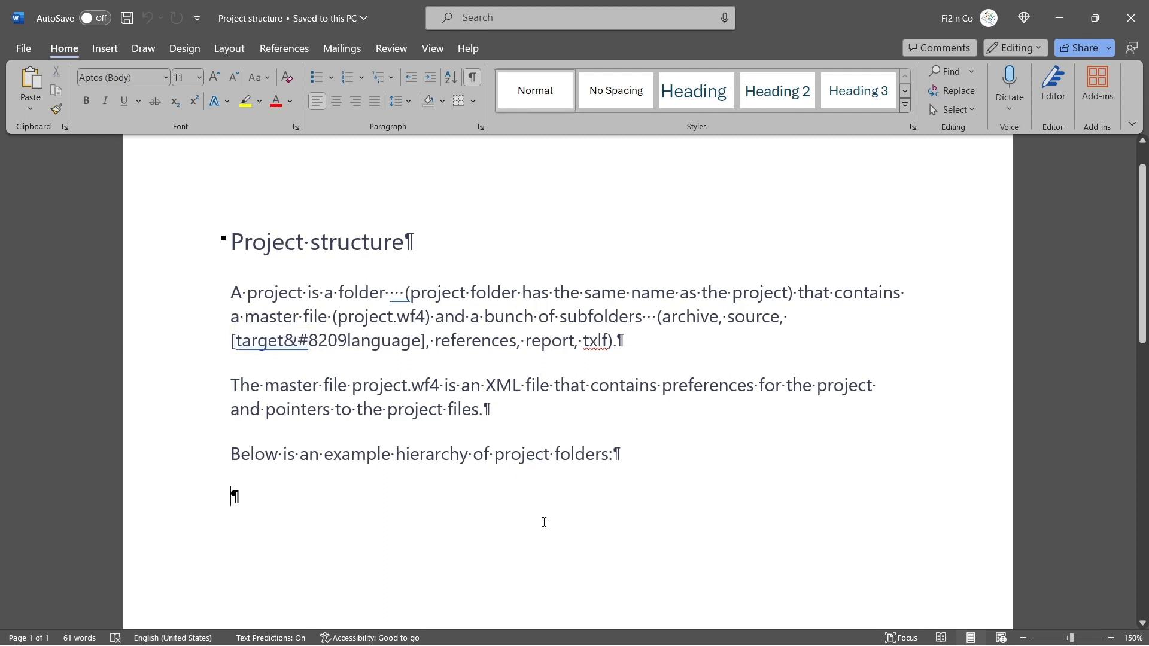
pyautogui.click(472, 77)
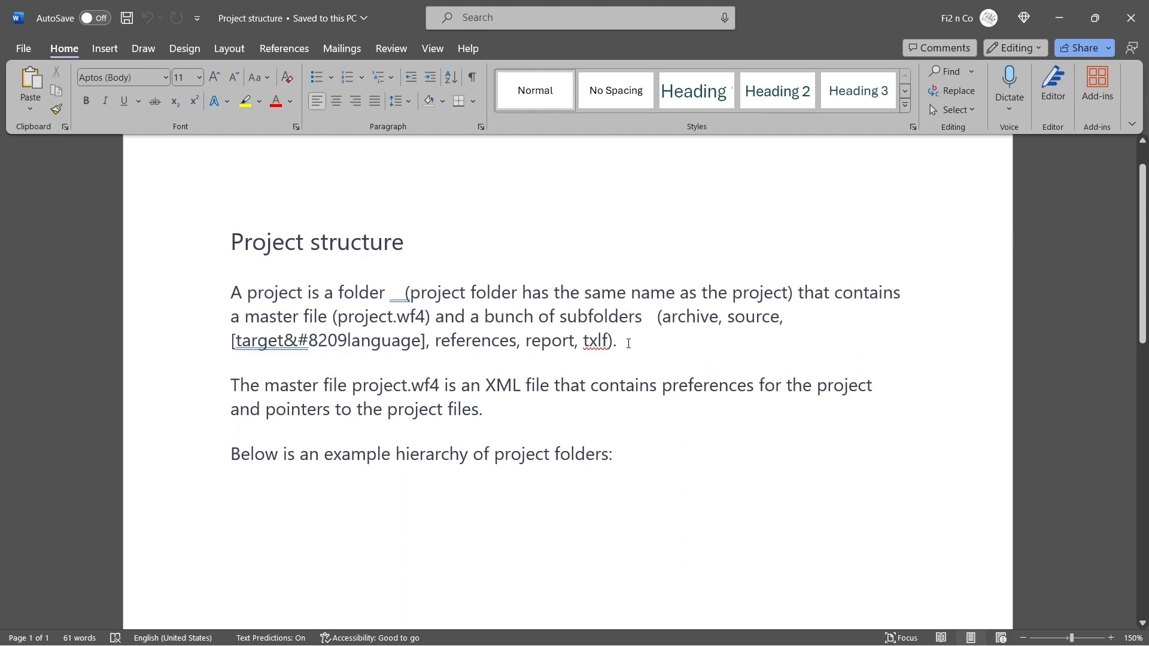
# Translate the first body paragraph into French with Bohemicus, and restore the paragraph break after it.
pyautogui.moveTo(628, 343); pyautogui.dragTo(236, 305)
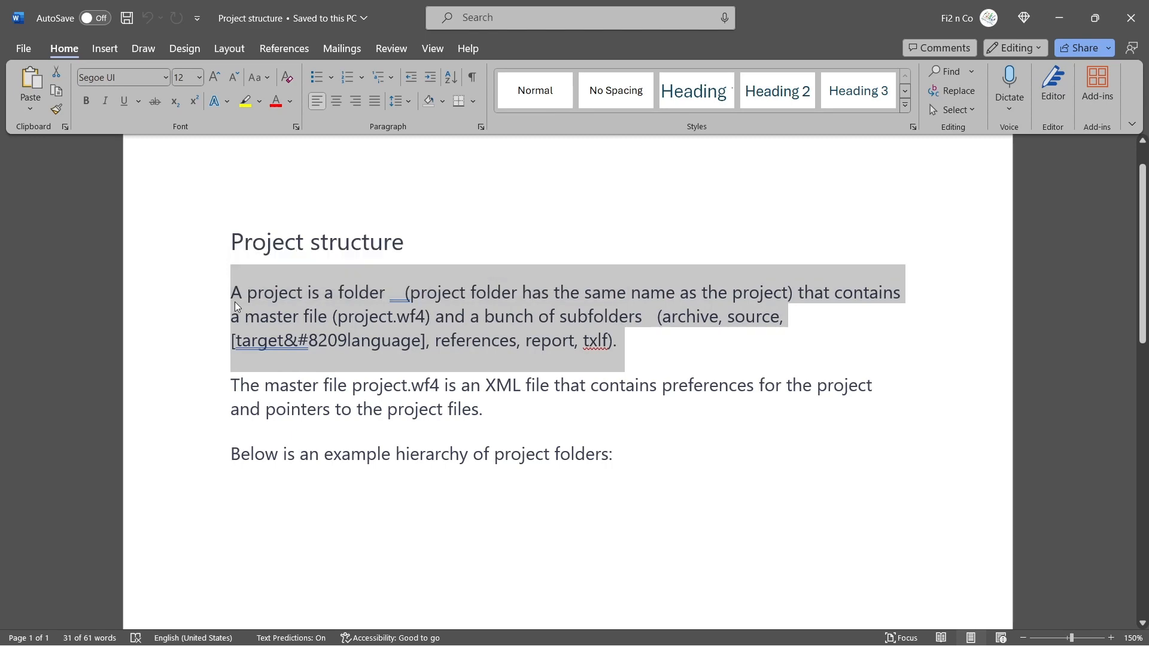
pyautogui.hotkey('ctrl', 't')
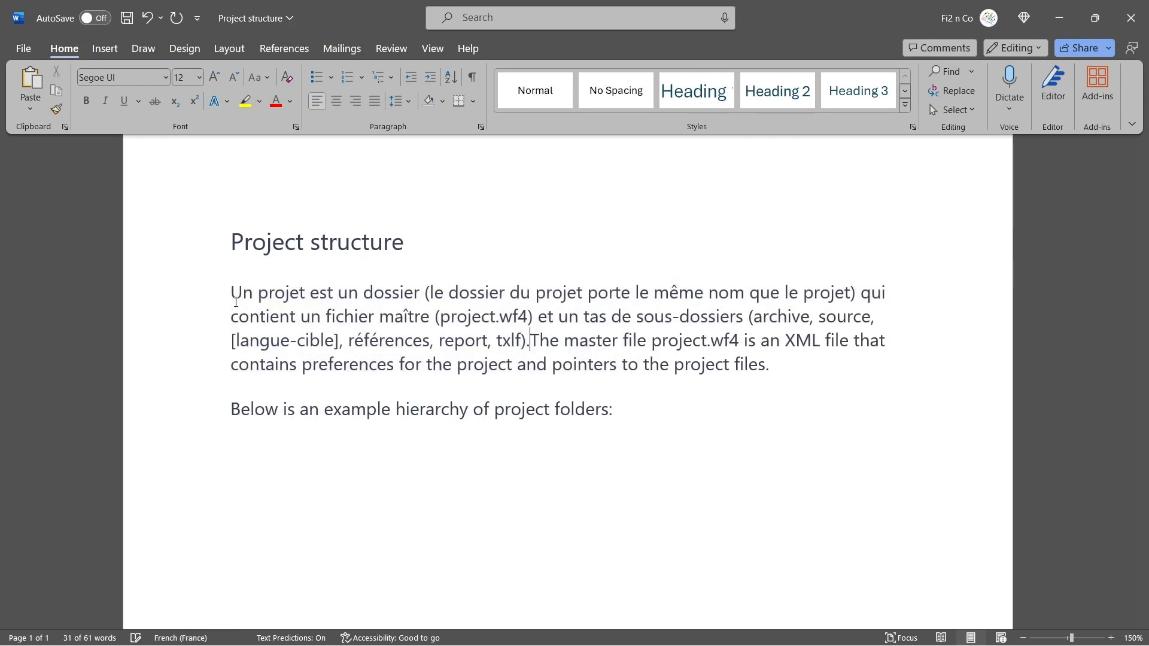
pyautogui.press('Return')
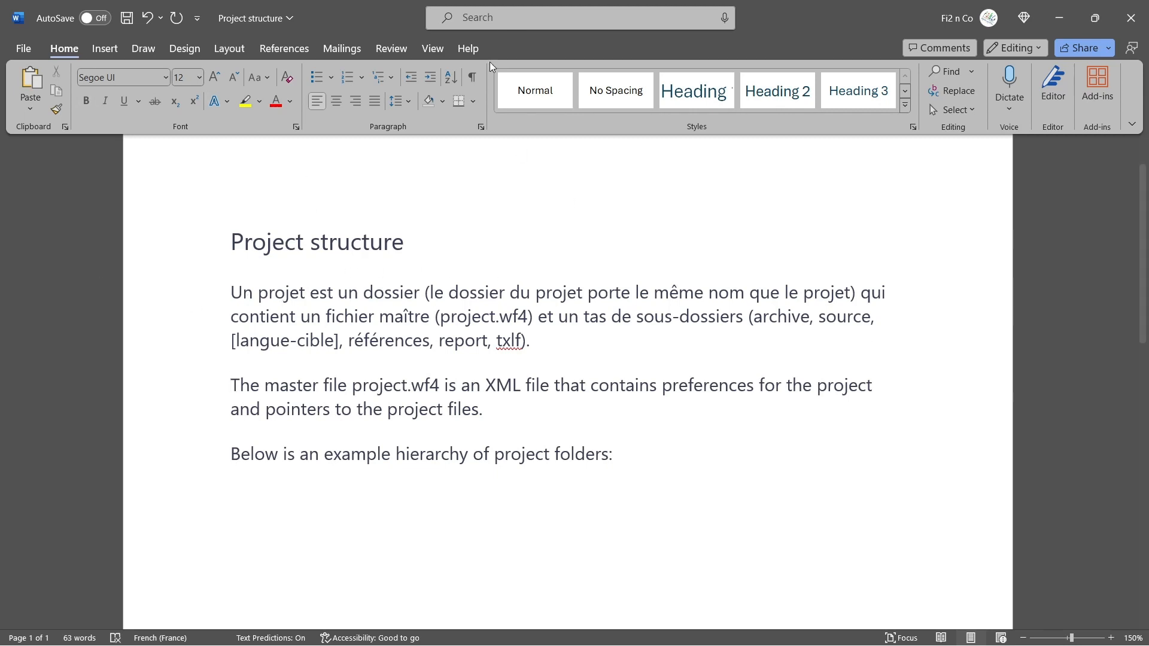
# Check the French paragraph for extra spaces, and compare [langue-cible] with the glossary and &#8209; entries in Notepad.
pyautogui.click(479, 76)
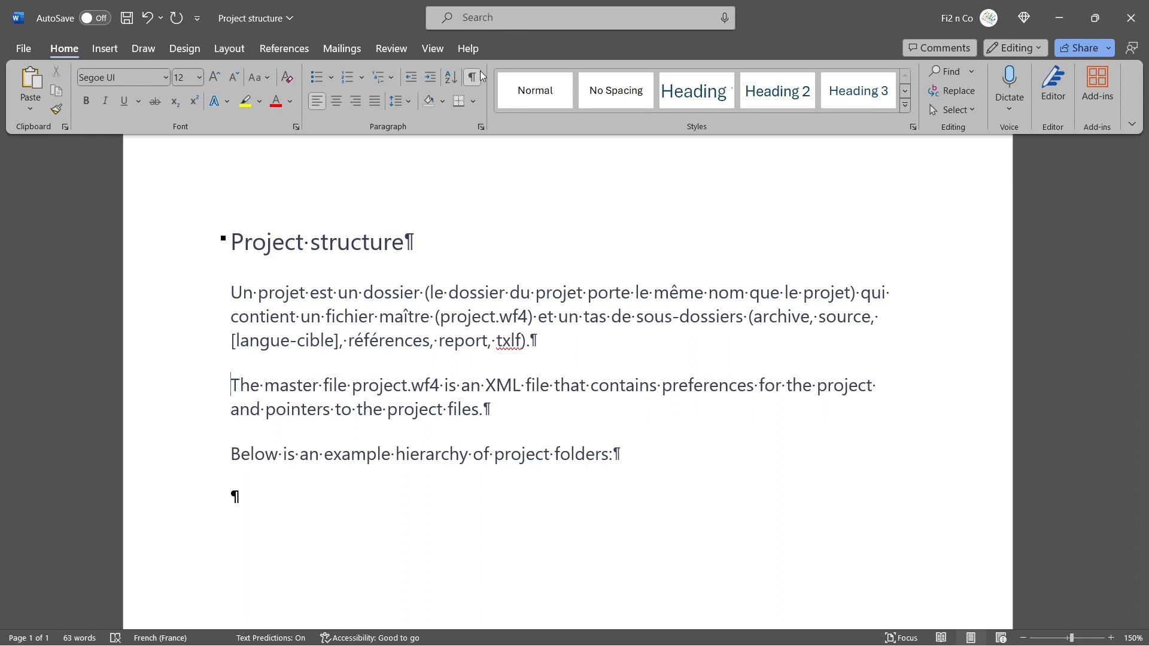
pyautogui.click(478, 76)
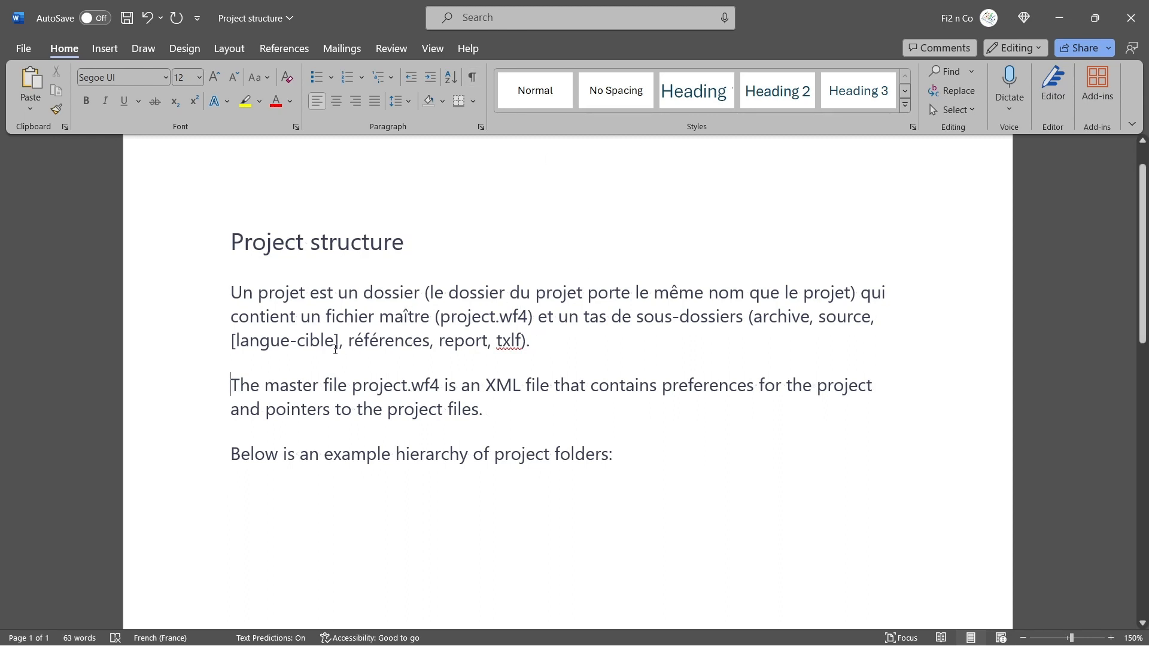
pyautogui.moveTo(340, 343); pyautogui.dragTo(232, 348)
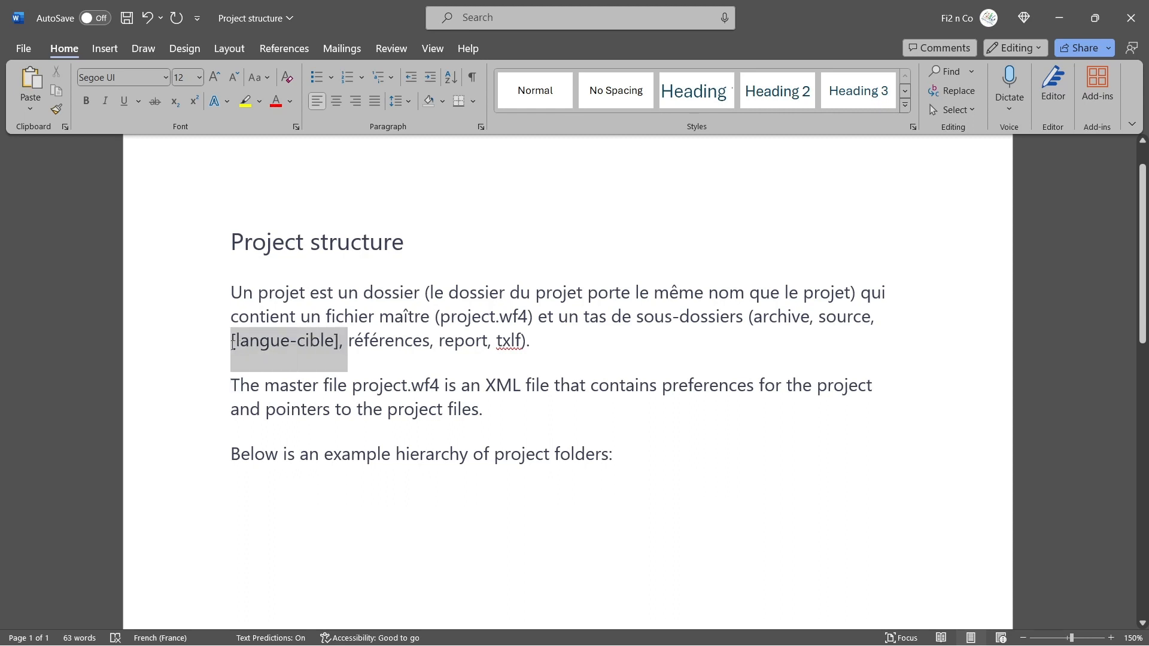
pyautogui.hotkey('ctrl', 'c')
pyautogui.hotkey('alt', 'Tab')
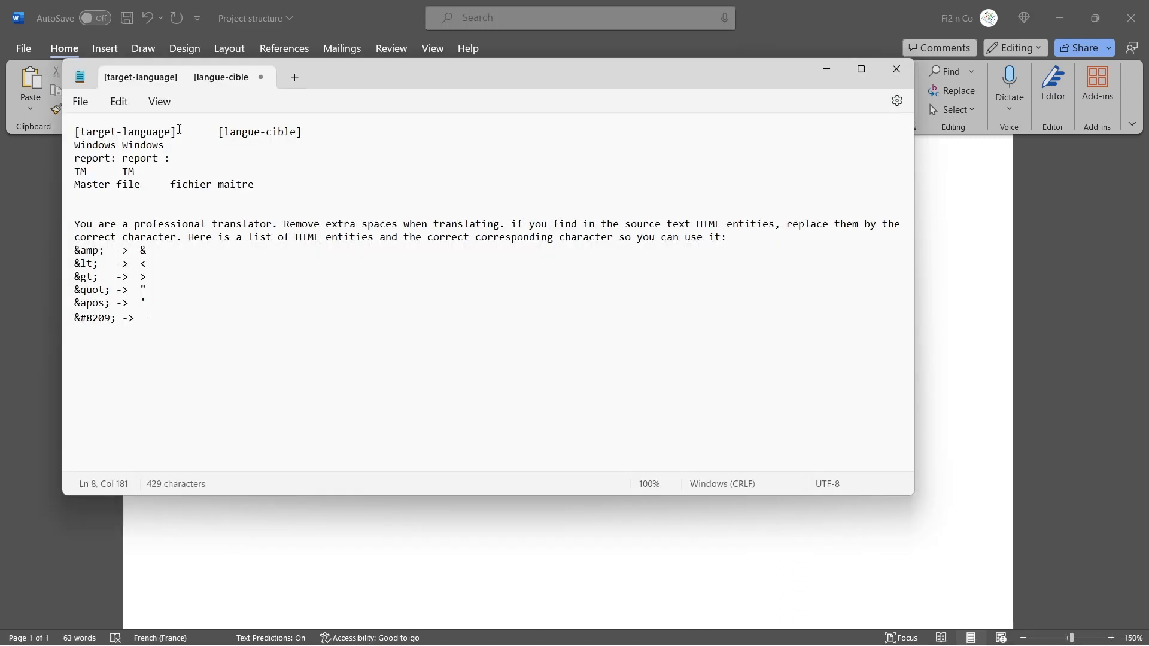
pyautogui.moveTo(310, 129); pyautogui.dragTo(67, 133)
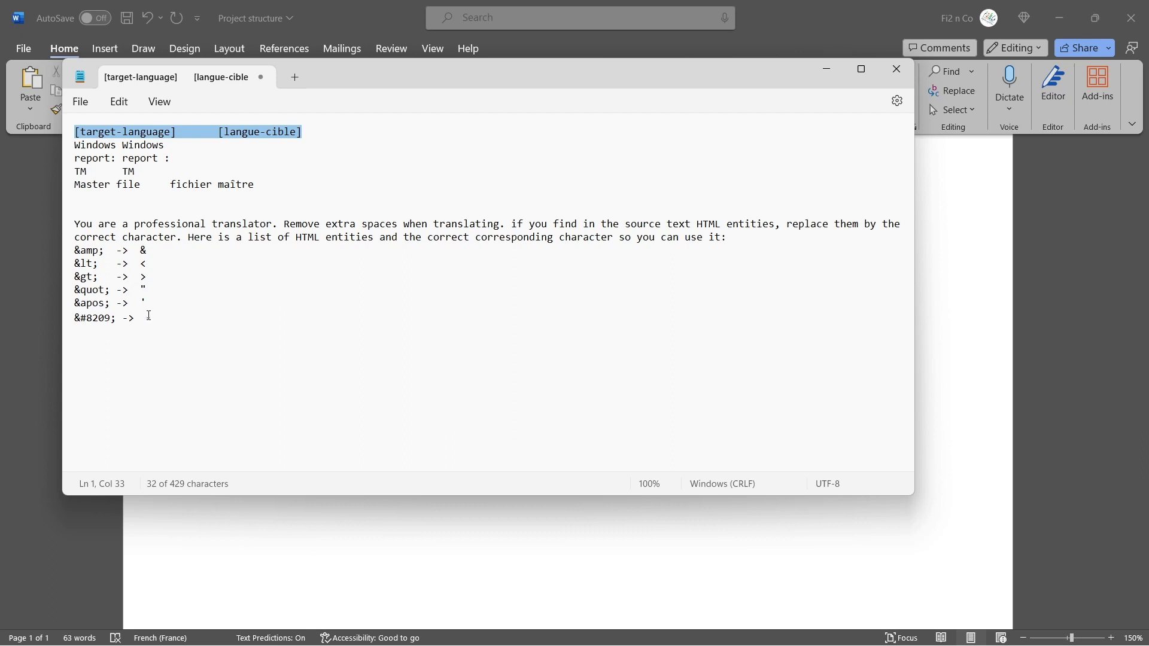
pyautogui.moveTo(149, 316); pyautogui.dragTo(61, 318)
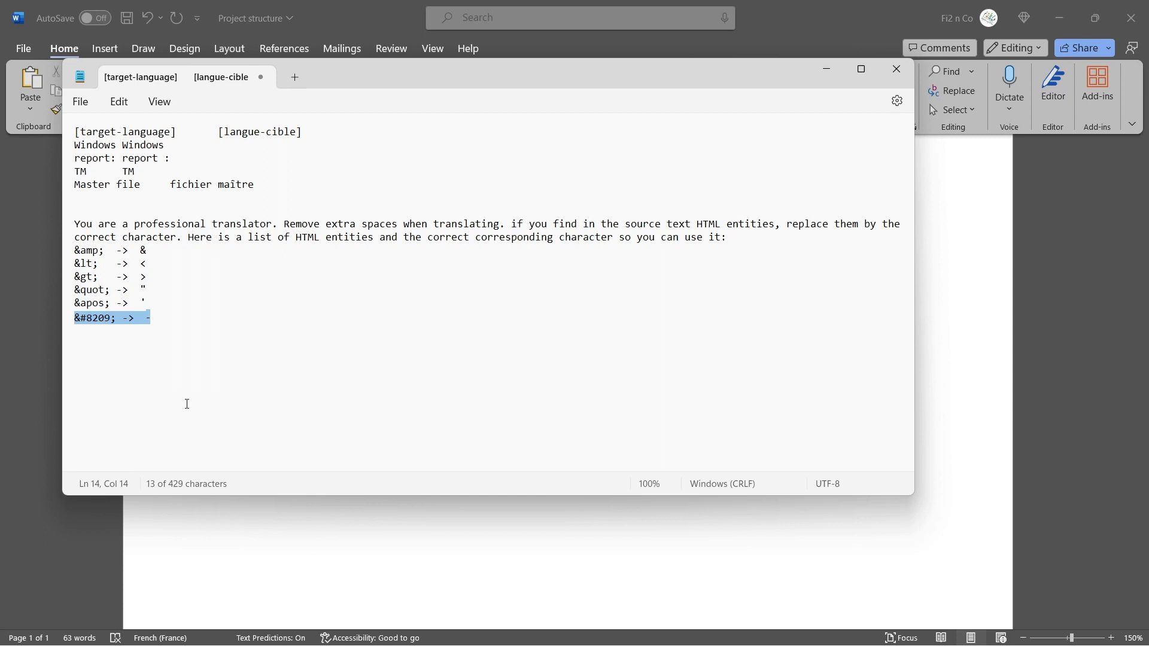
pyautogui.click(376, 566)
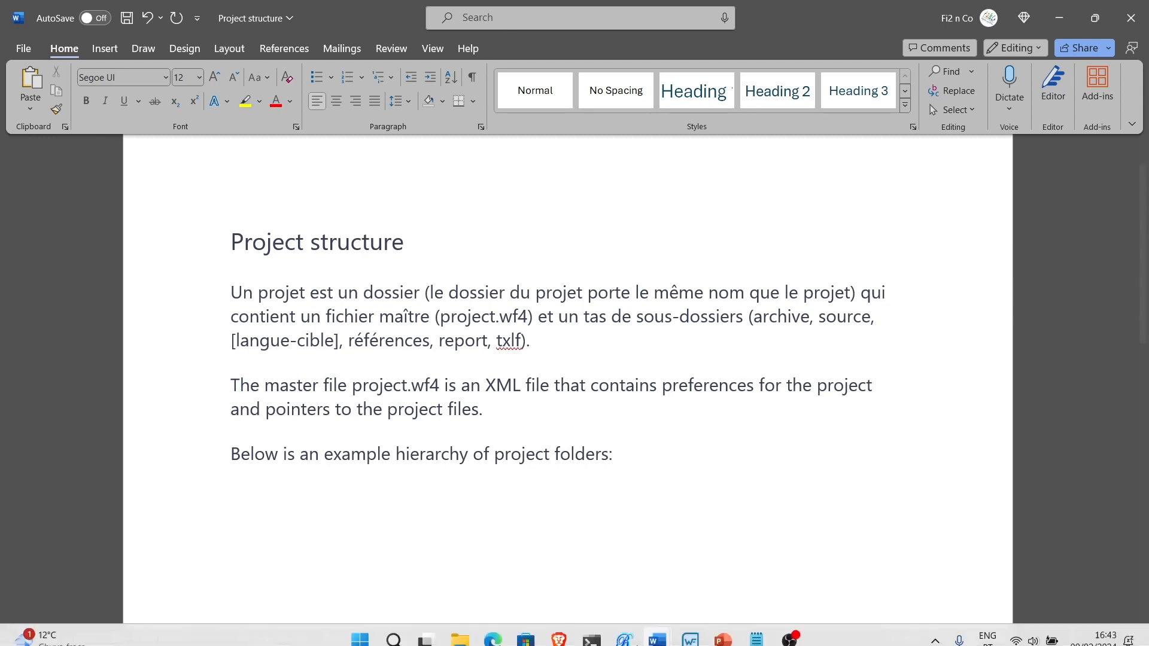
# Switch to Wordfast Pro and translate the text in segment 2's French cell with Bohemicus.
pyautogui.click(793, 634)
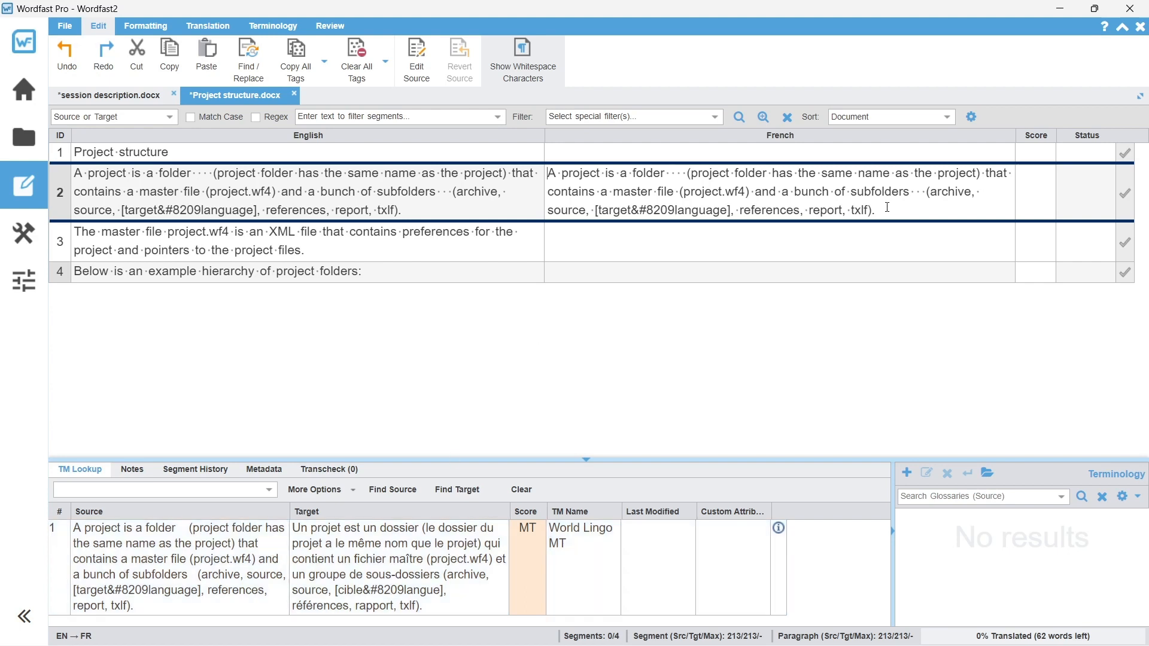
pyautogui.moveTo(887, 210); pyautogui.dragTo(547, 172)
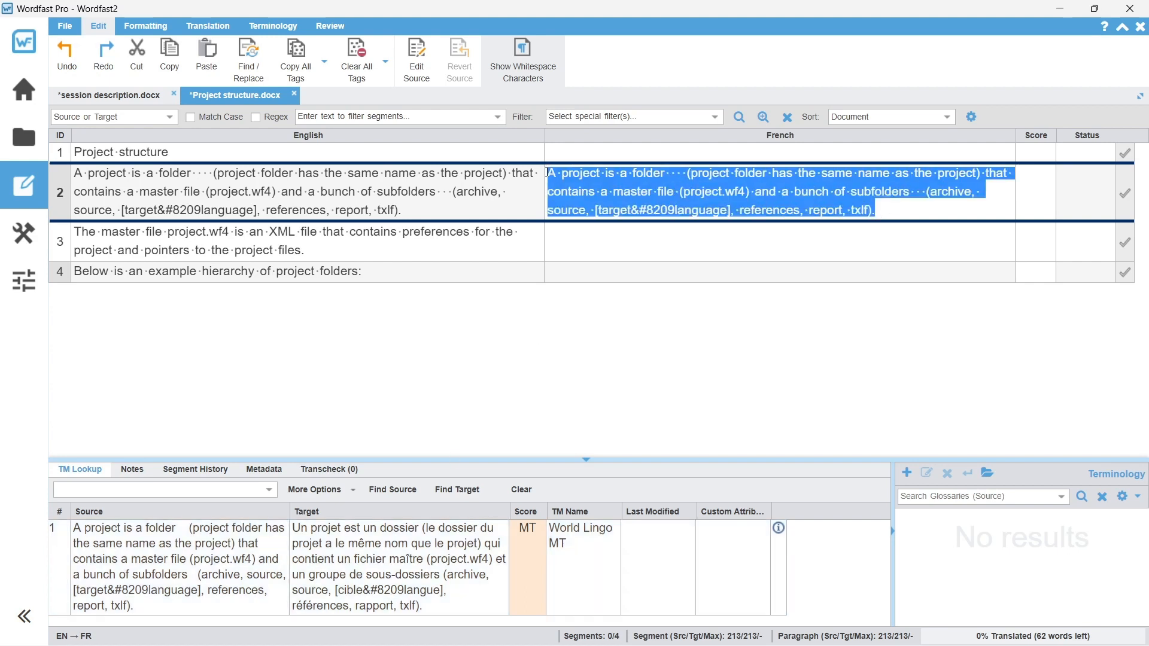
pyautogui.press('F1')
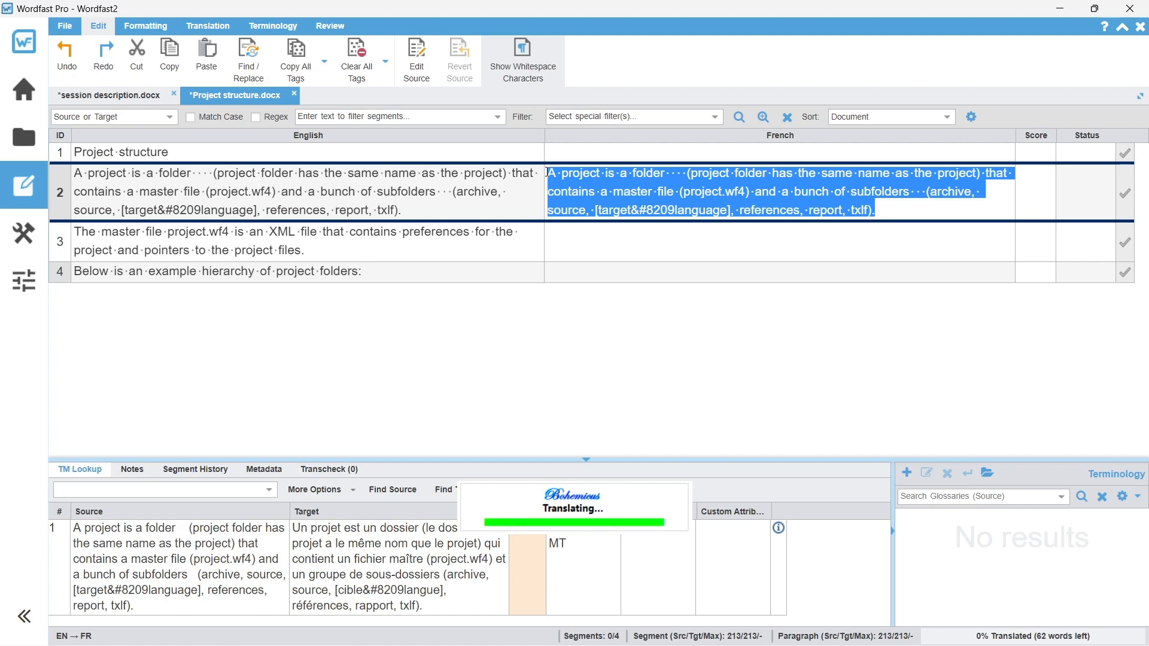